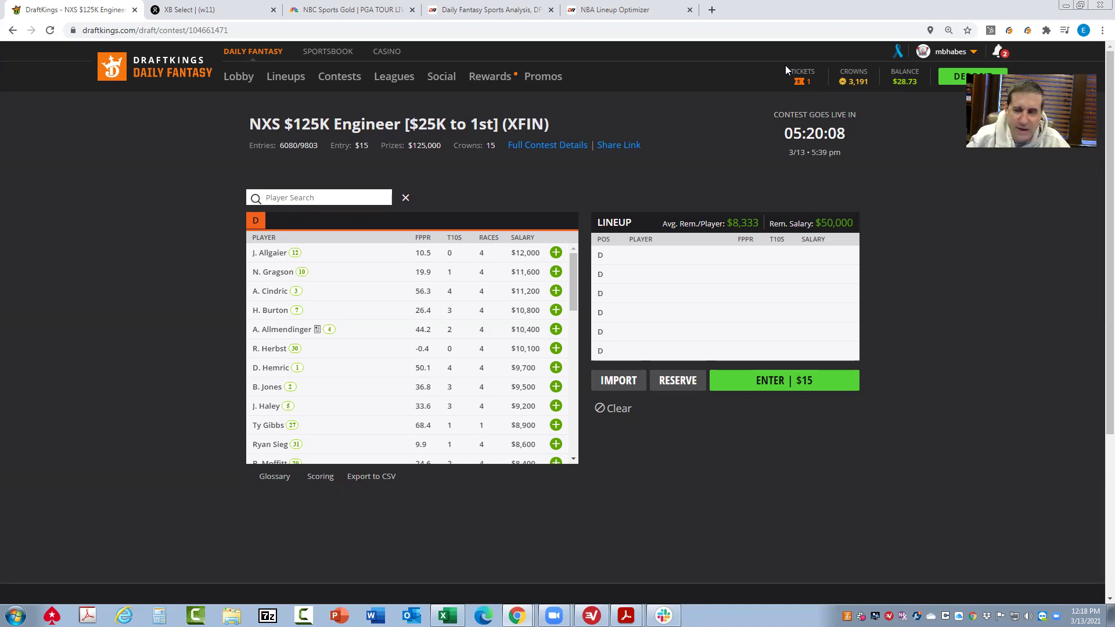
Step: Switch to the Krug37 workbook in Excel and compare the drivers' salary, h and proj_own values on NASDK_Worksheet, from Ty Gibbs through Jeremy Clements
click(447, 616)
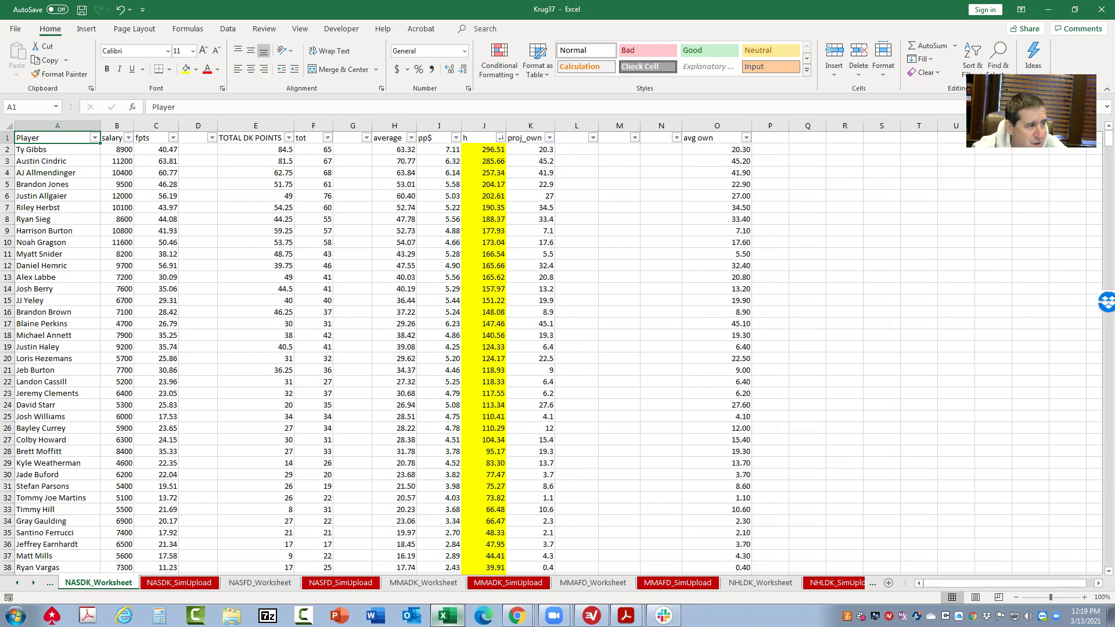
click(32, 151)
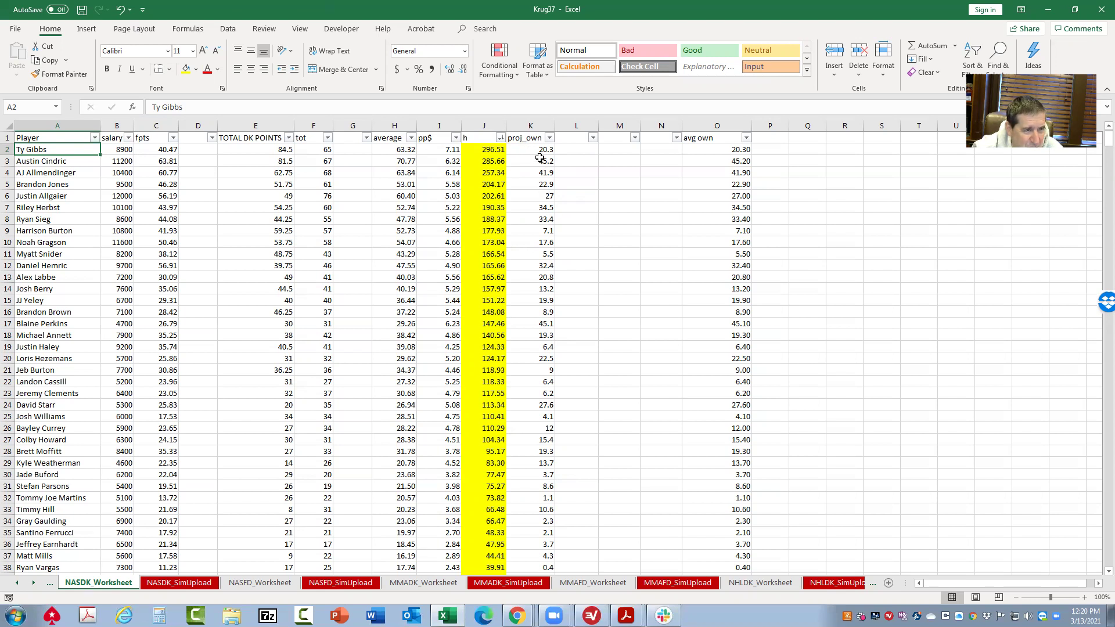
click(540, 195)
click(540, 184)
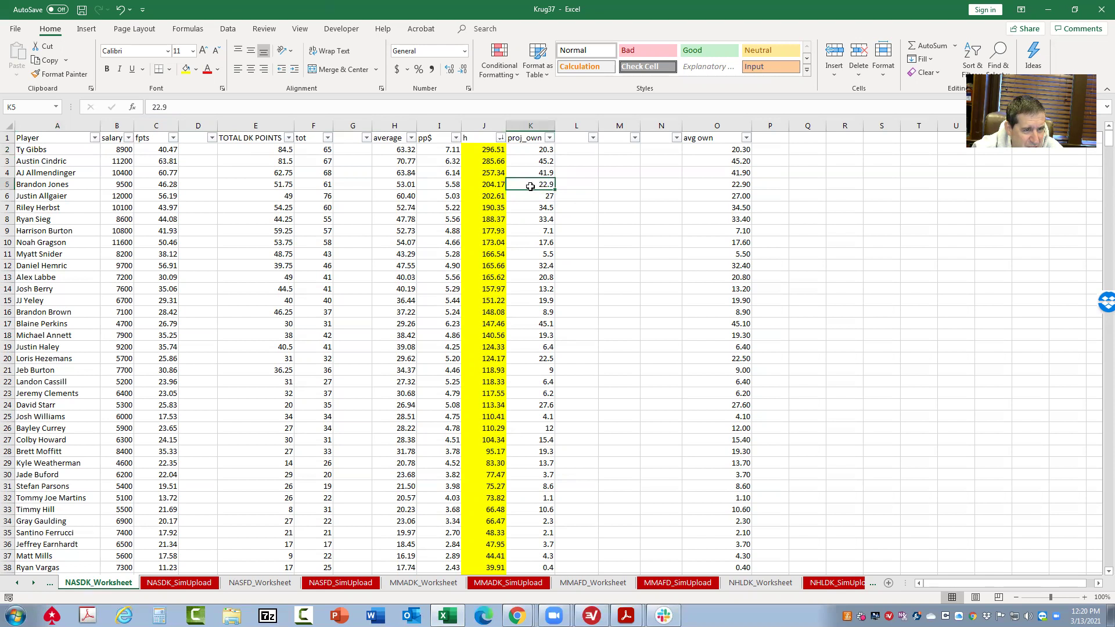
click(128, 185)
click(544, 196)
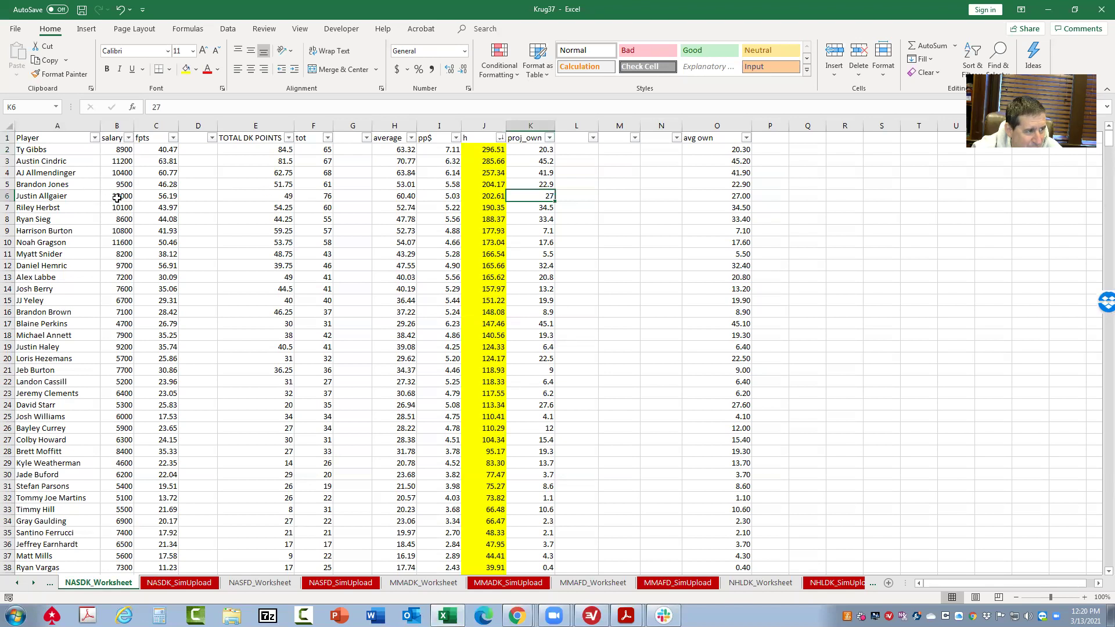
click(491, 183)
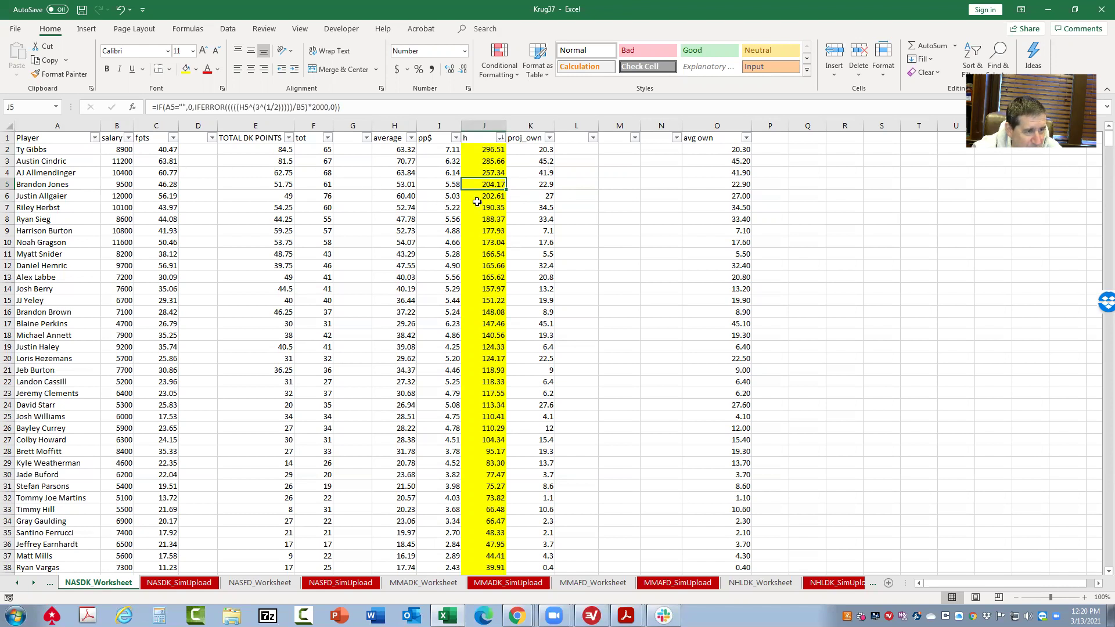
click(547, 231)
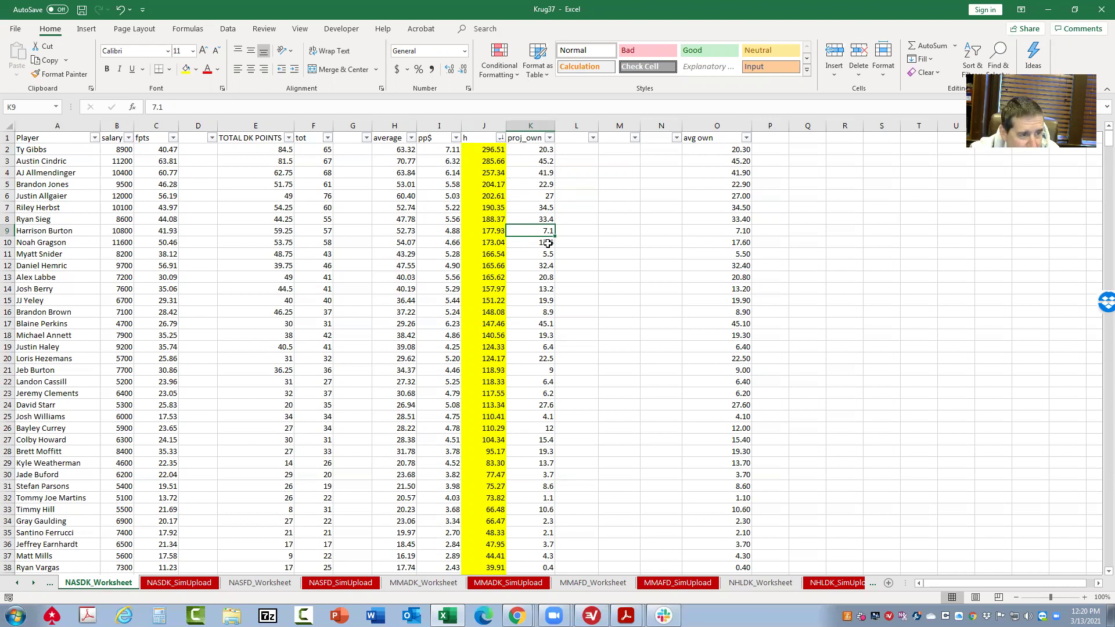
click(544, 219)
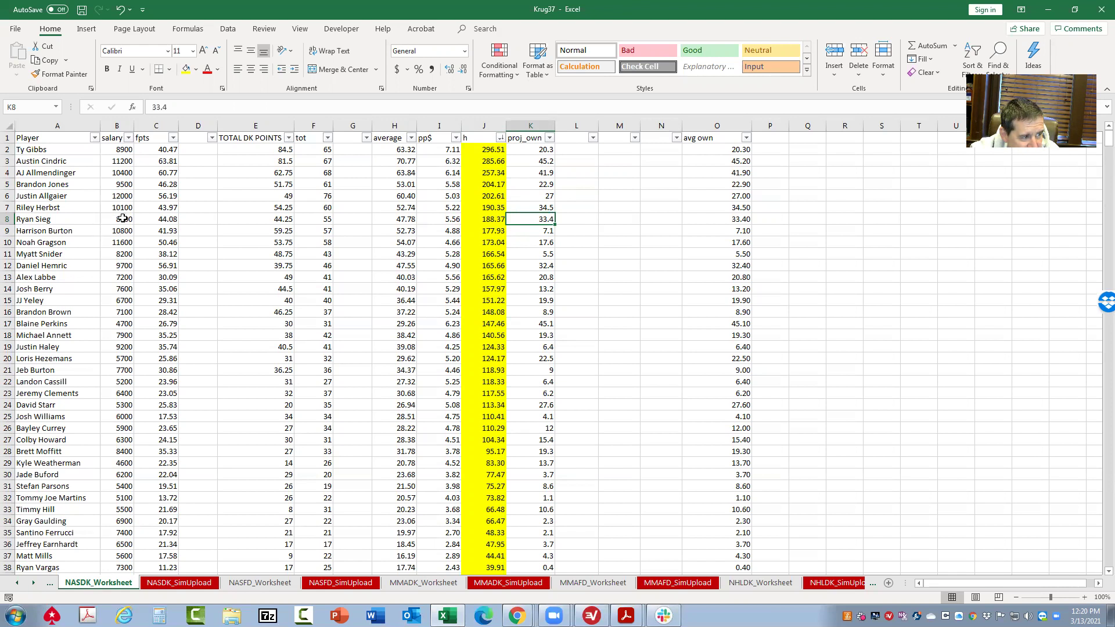
click(132, 277)
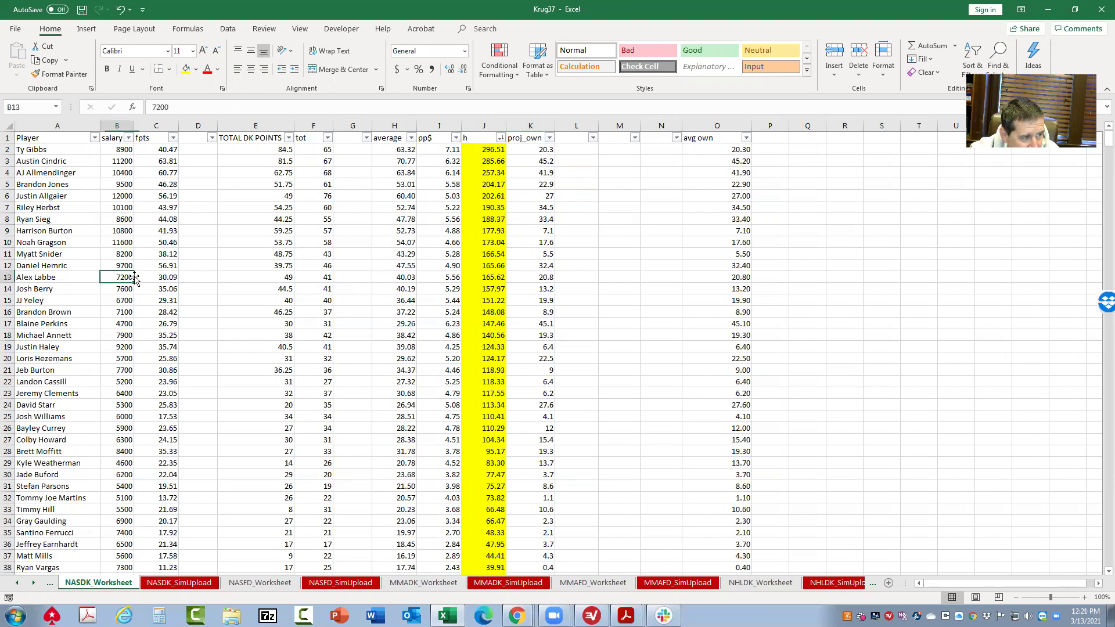
click(541, 315)
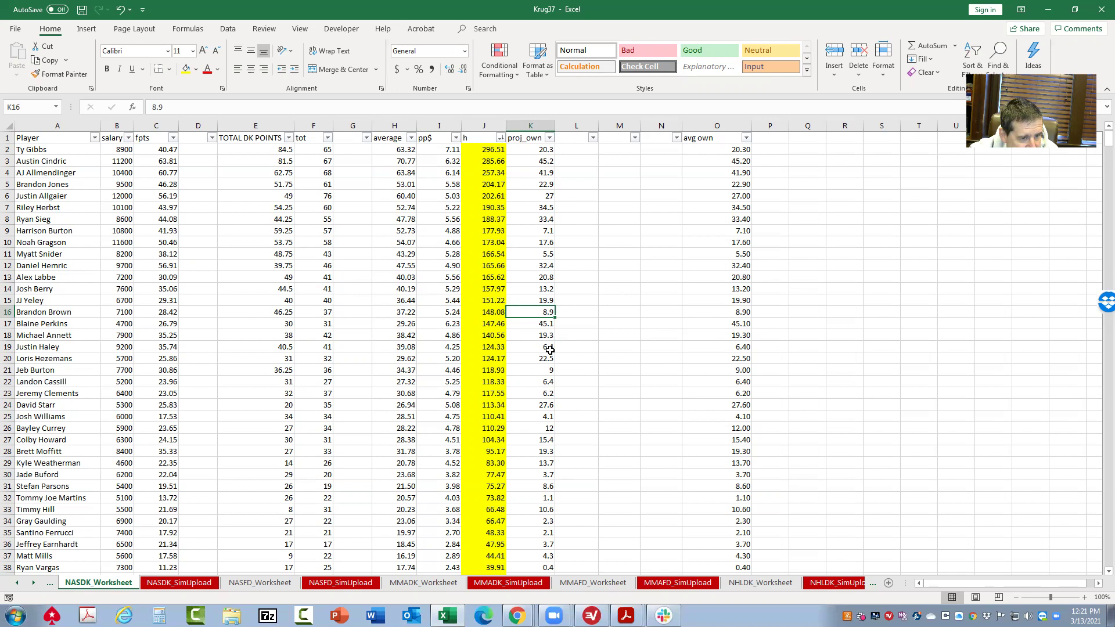
click(556, 384)
click(548, 393)
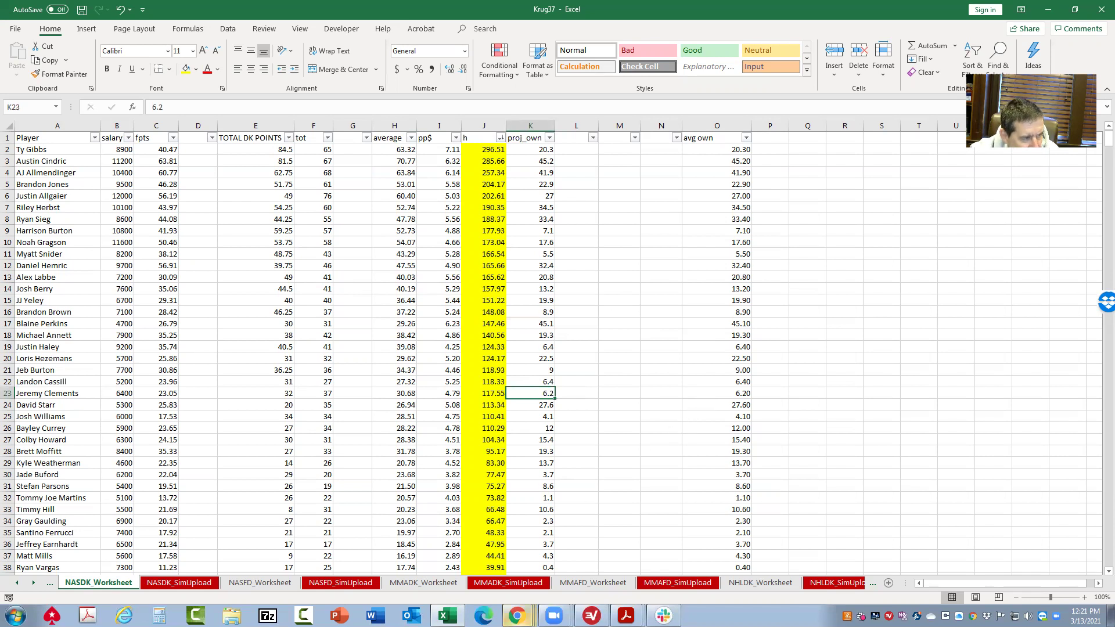
Step: Switch to the DraftKings NXS $125K Engineer contest in Chrome and add H. Burton to the empty lineup
mouse_move(516, 615)
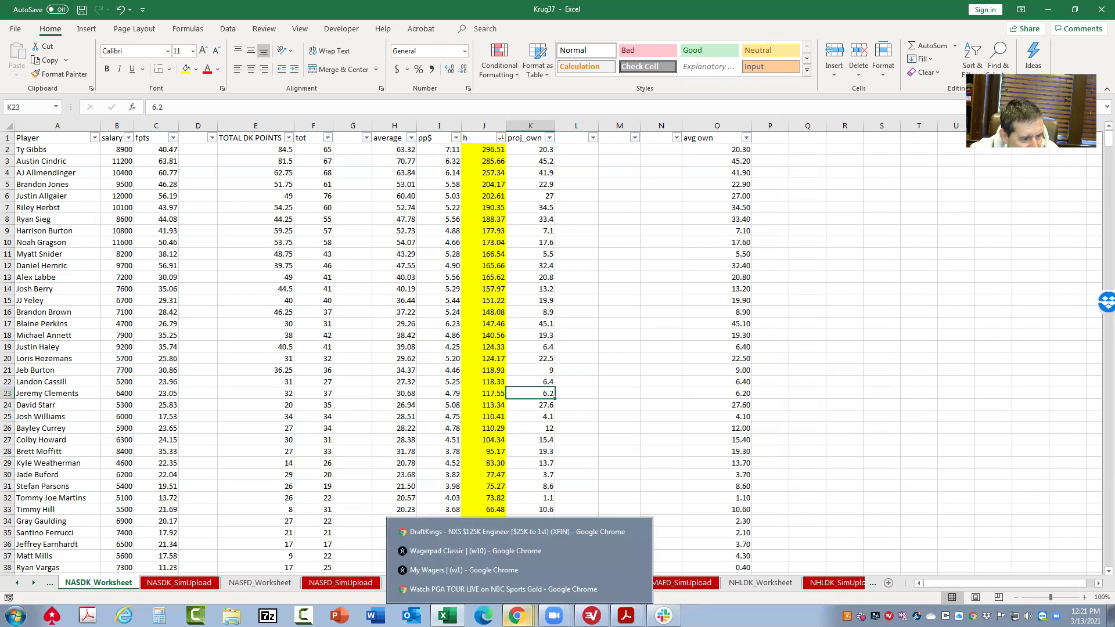
click(508, 529)
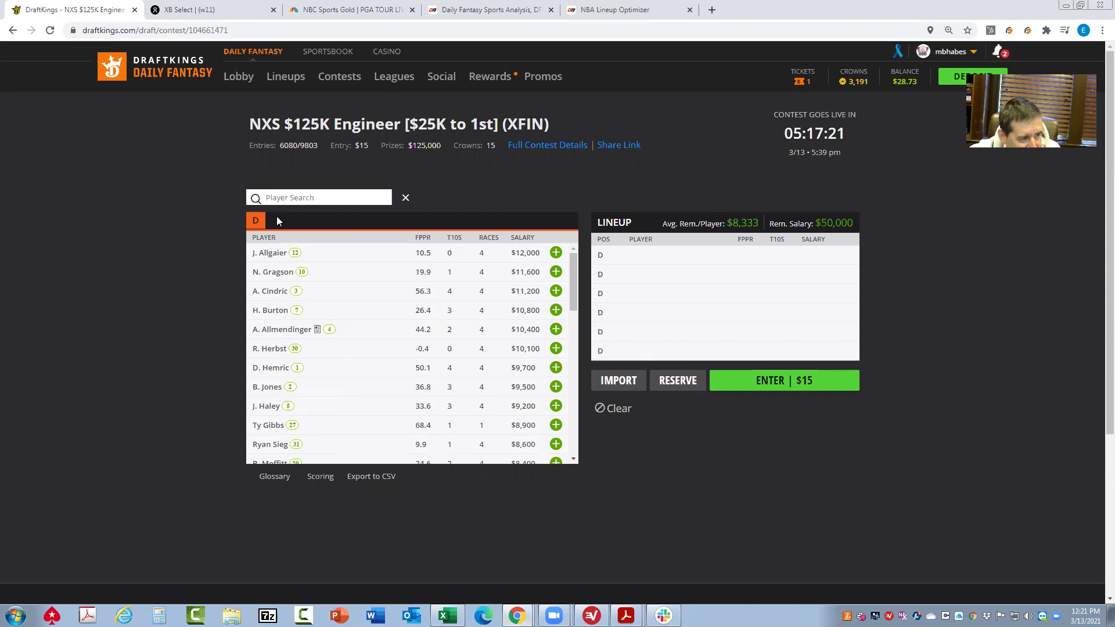
click(555, 310)
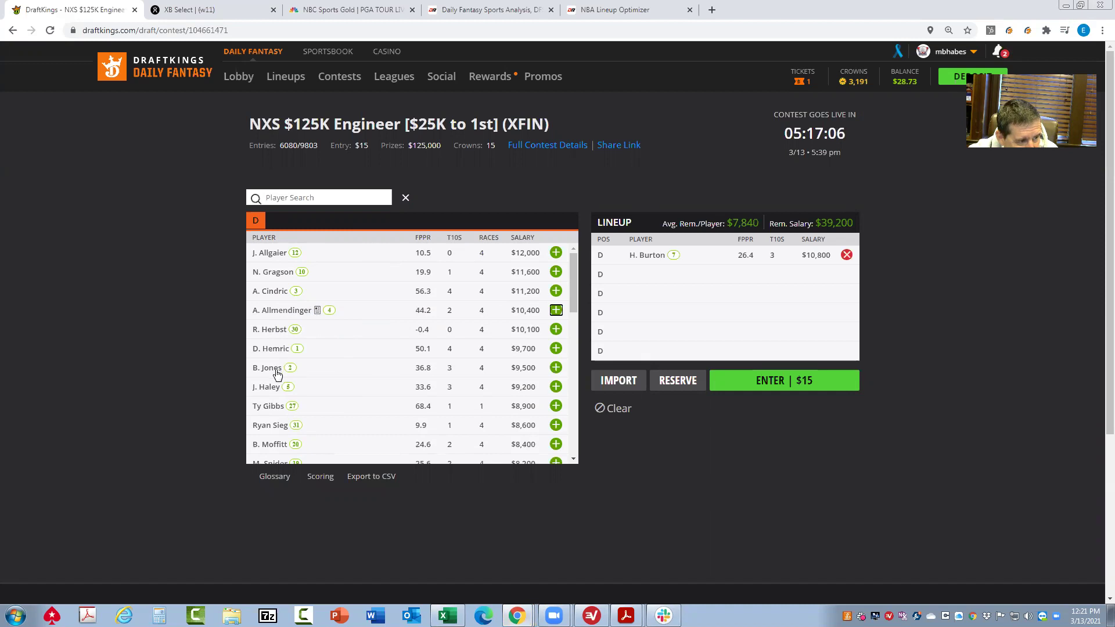
Step: Check AJ Allmendinger's row in the Excel worksheet, and add B. Jones to the DraftKings lineup in Chrome
key(alt+Tab)
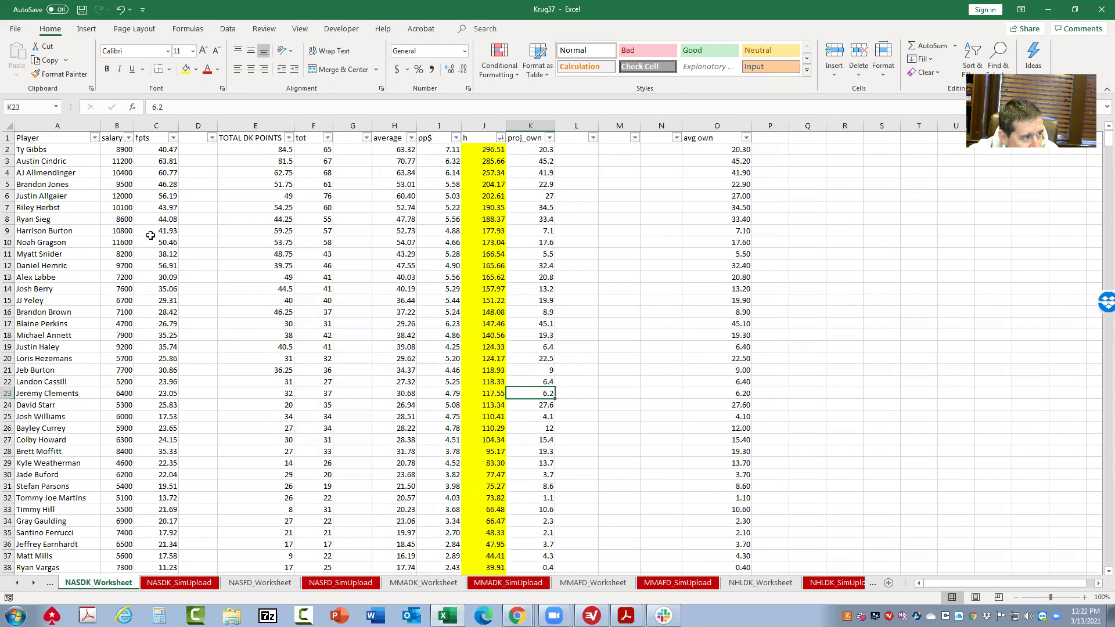
click(59, 174)
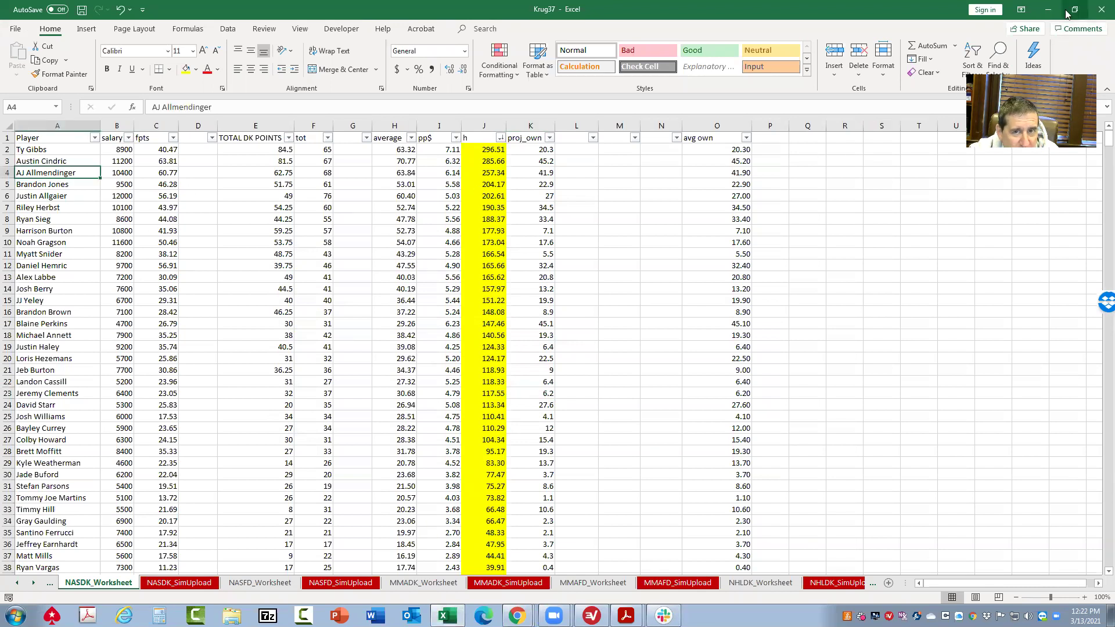
key(alt+Tab)
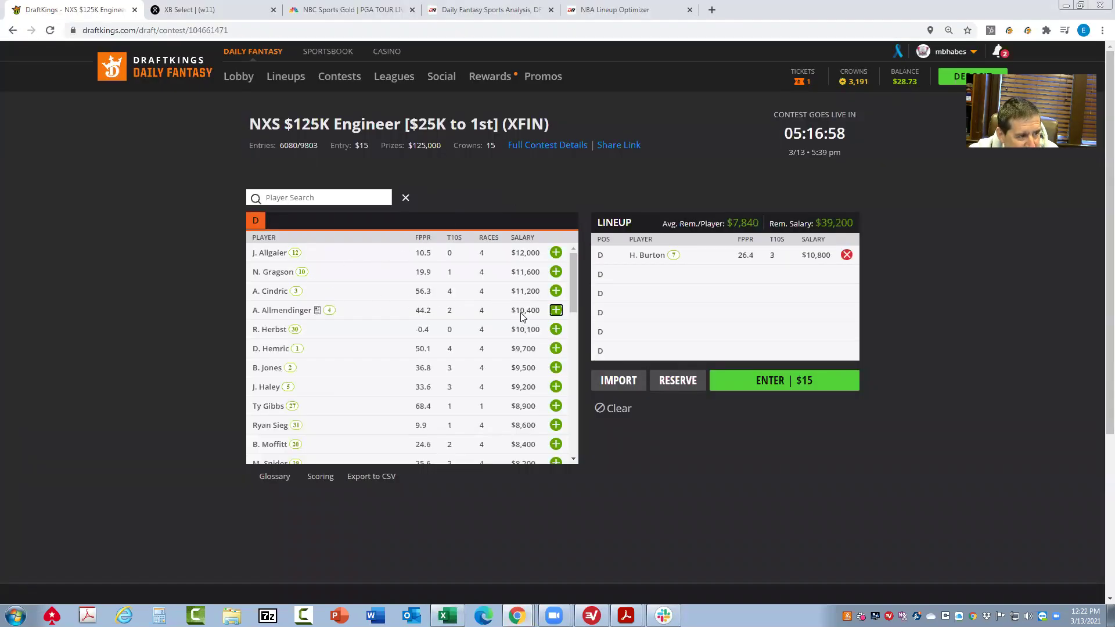
click(556, 367)
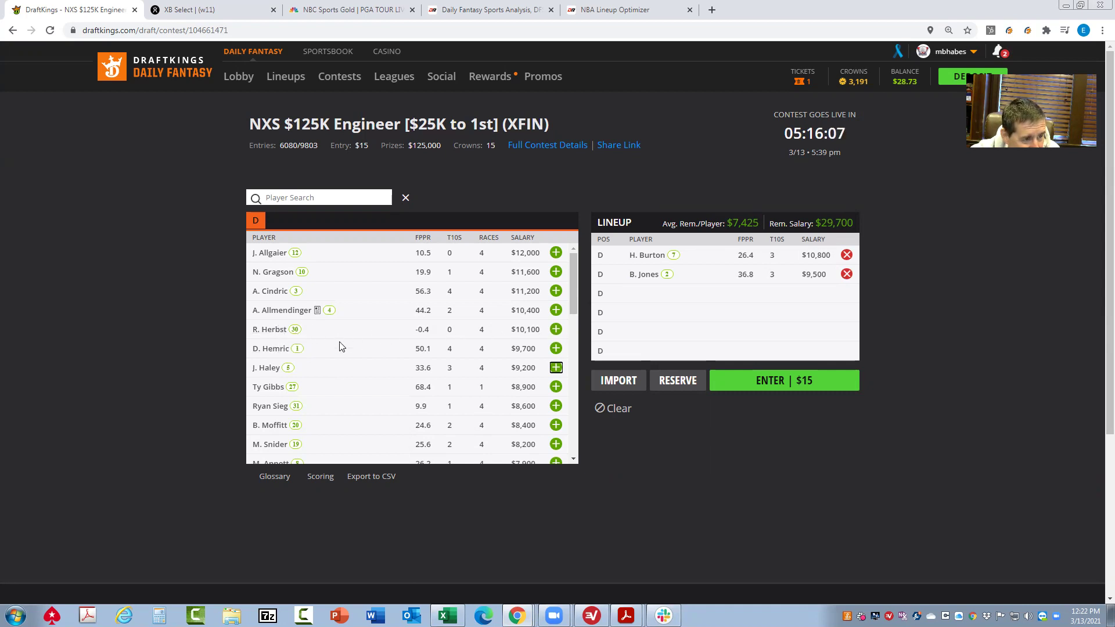
Step: Add R. Herbst and Alex Labbe to the lineup from the driver list
click(556, 329)
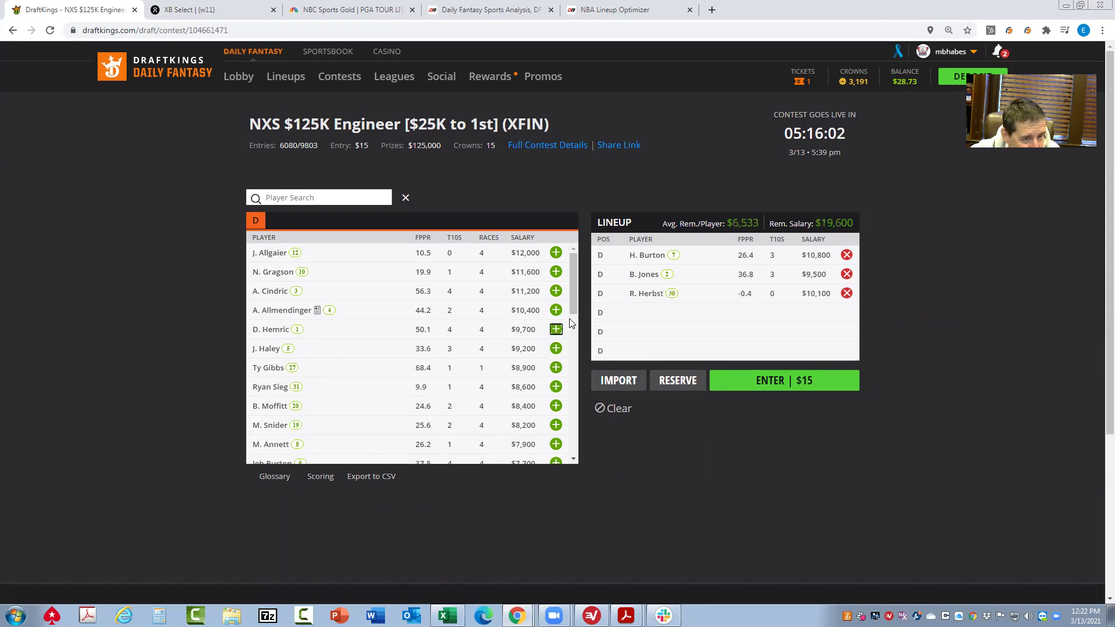
drag(576, 292, 570, 352)
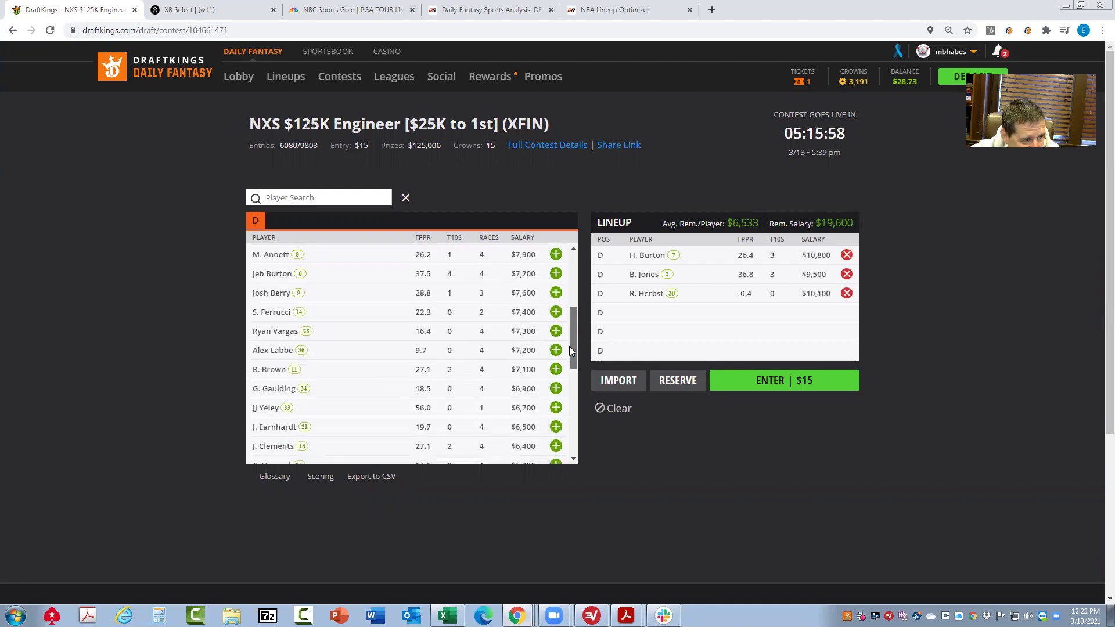
click(556, 350)
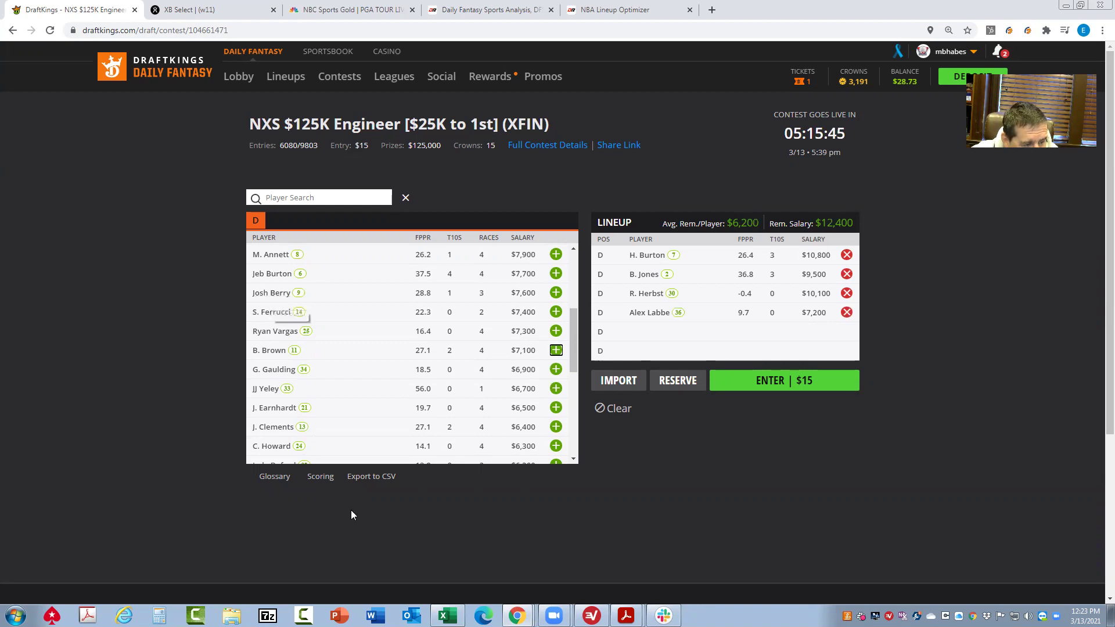
Step: Switch back to the Excel worksheet and compare the h values and projected ownership of Ty Gibbs, Austin Cindric and AJ Allmendinger
click(447, 615)
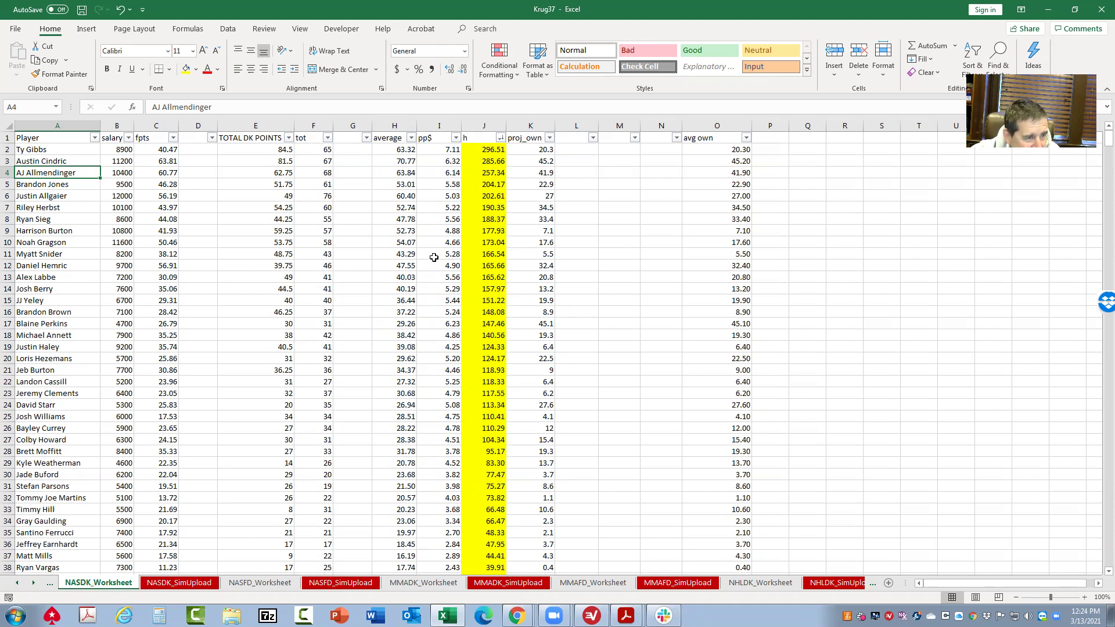
click(494, 149)
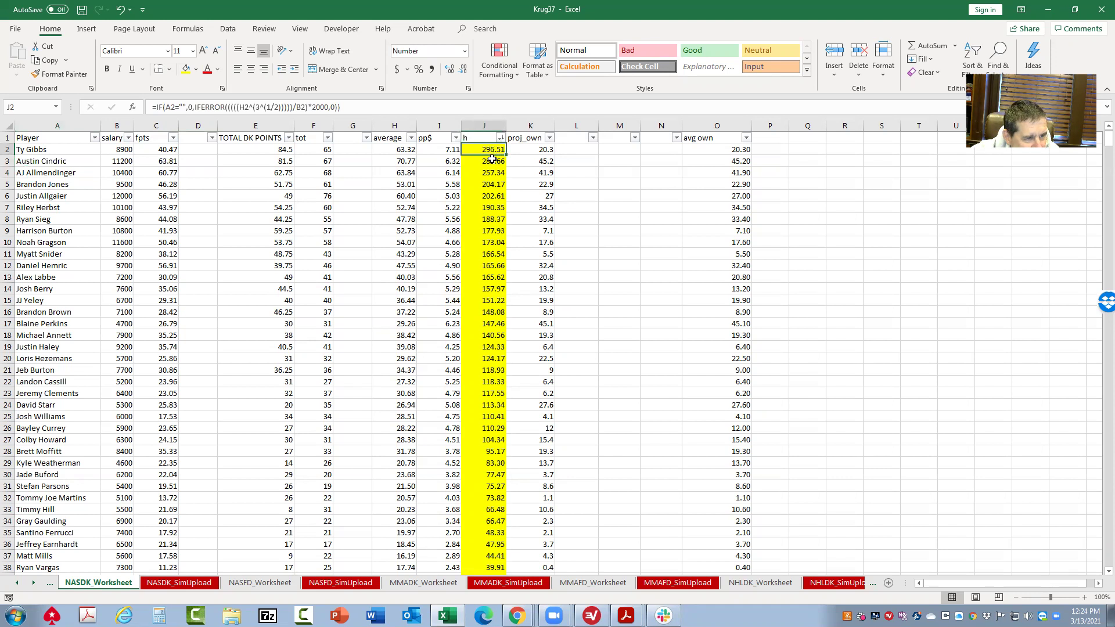
click(493, 161)
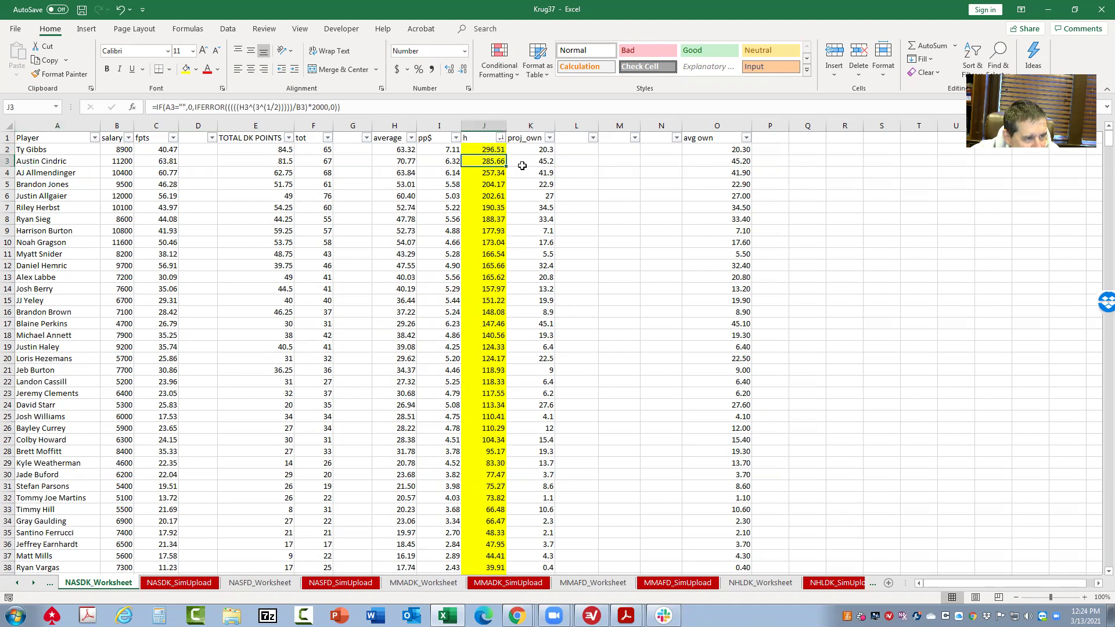
click(485, 173)
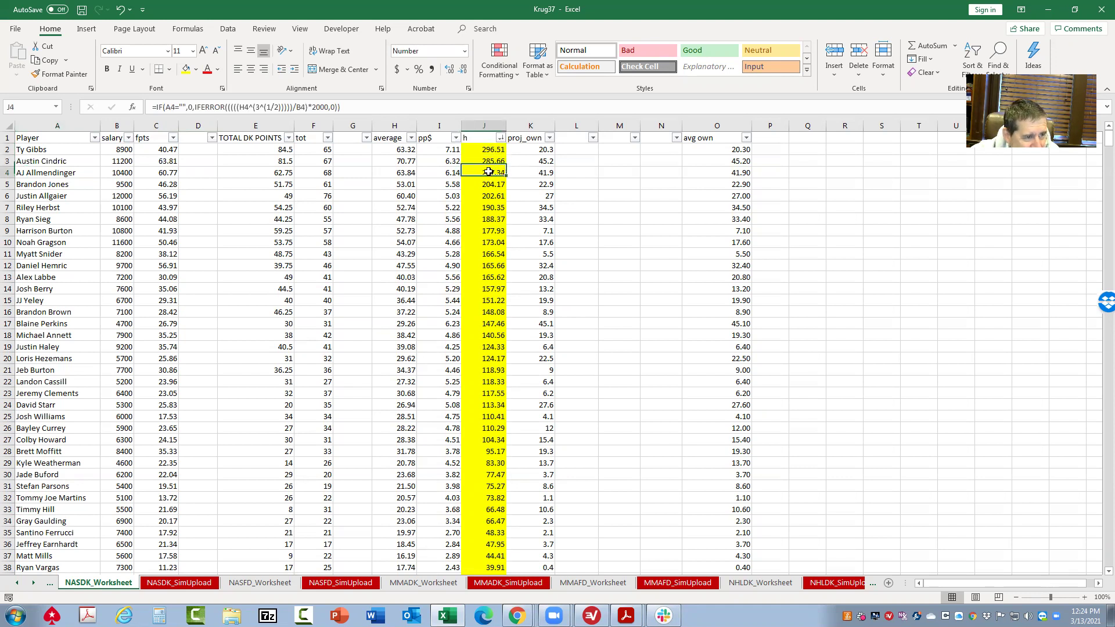
click(505, 184)
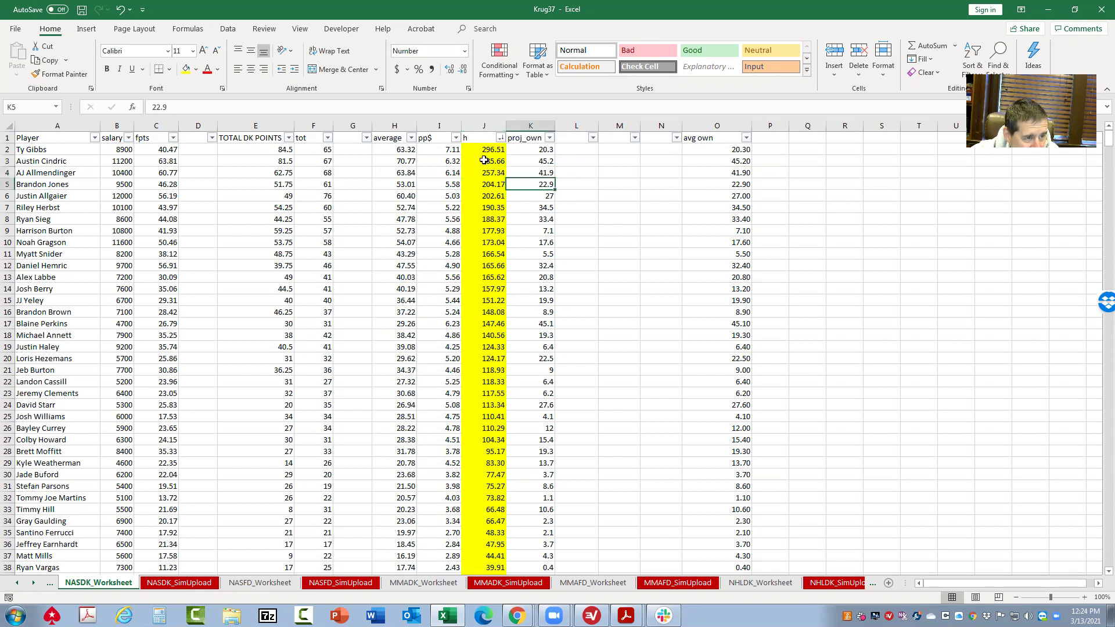
key(Up)
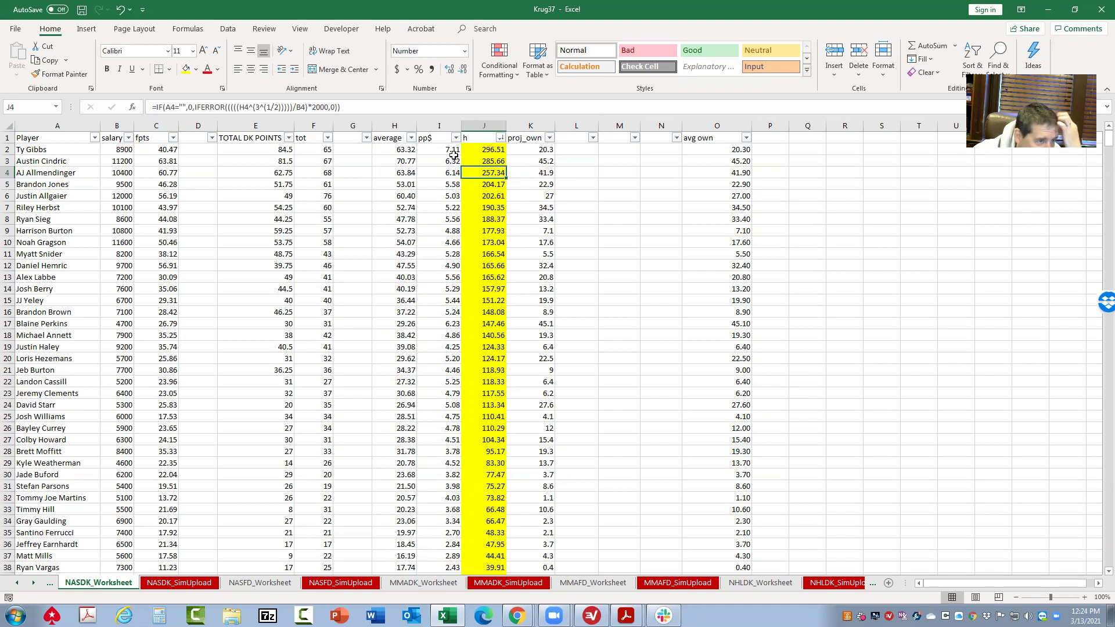
click(474, 161)
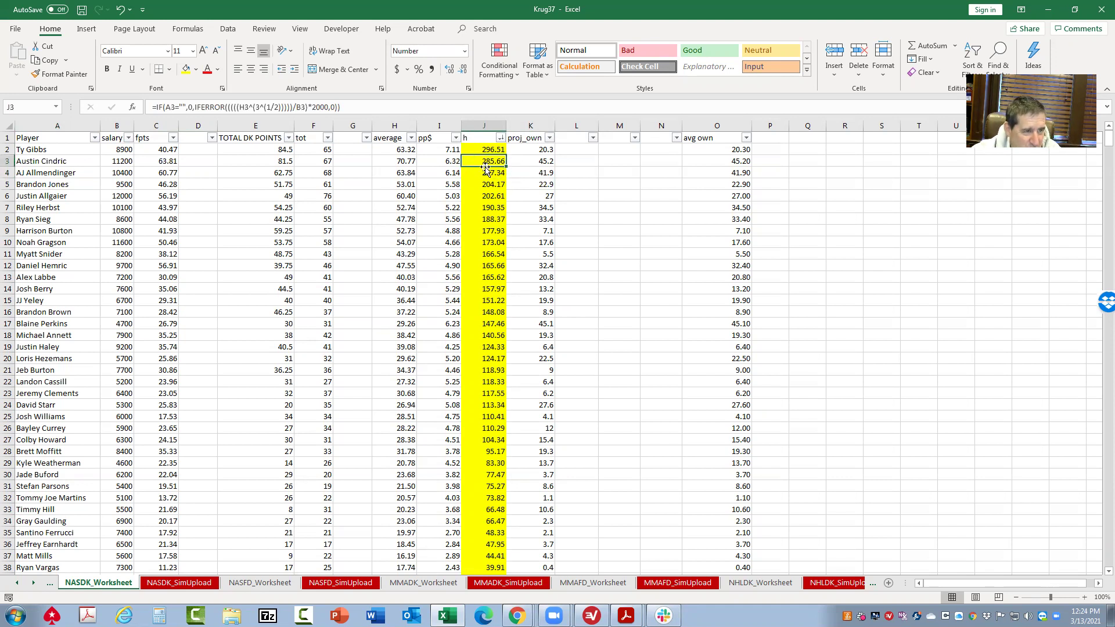
click(484, 172)
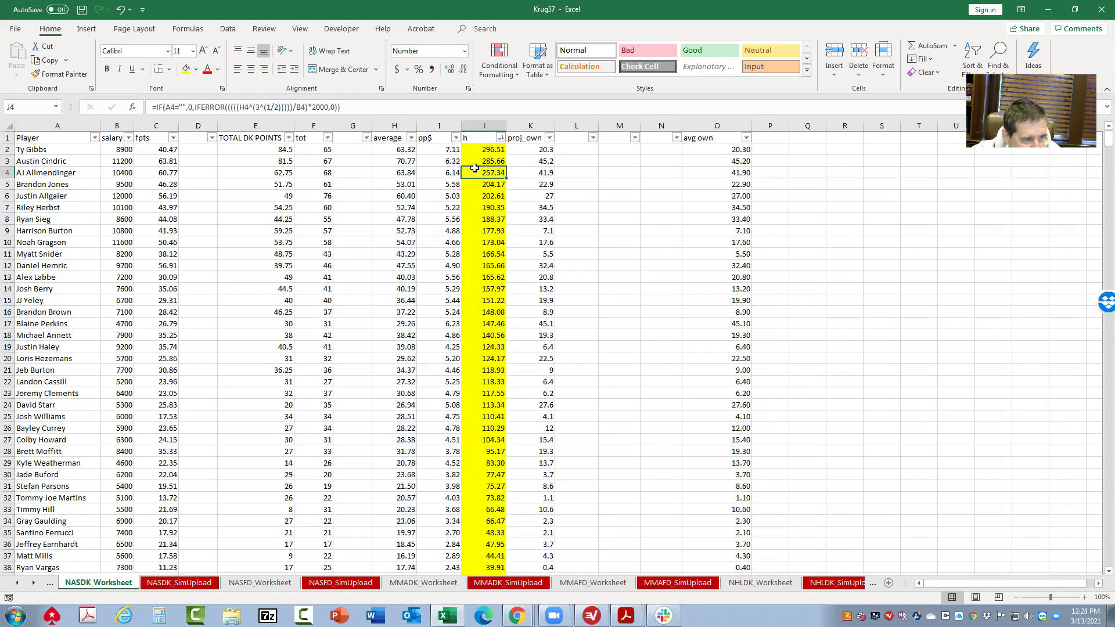
click(479, 161)
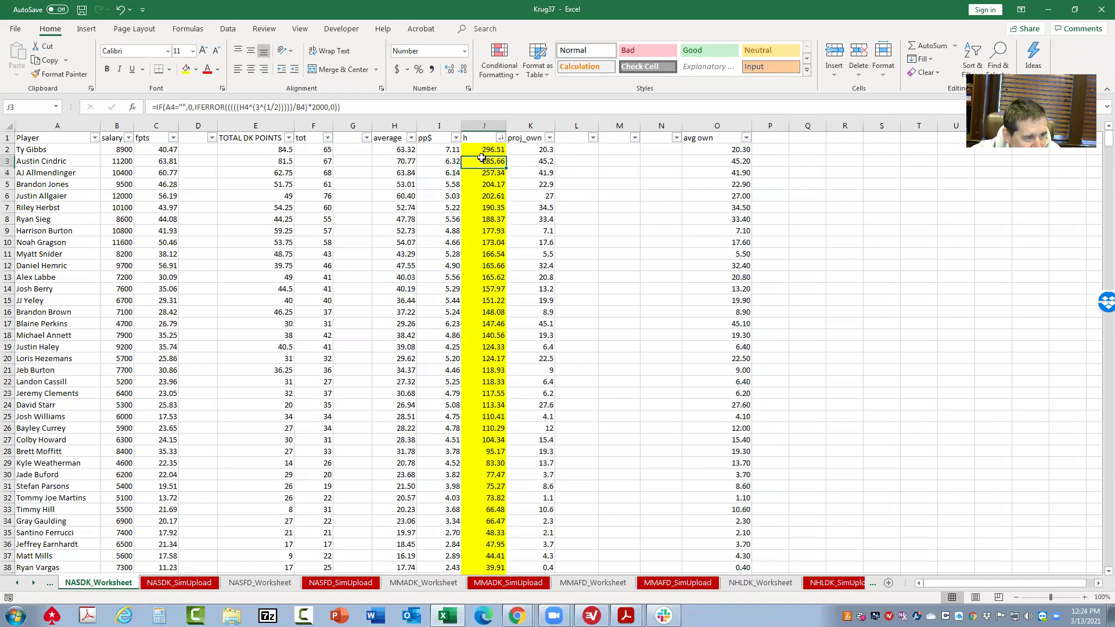
click(542, 160)
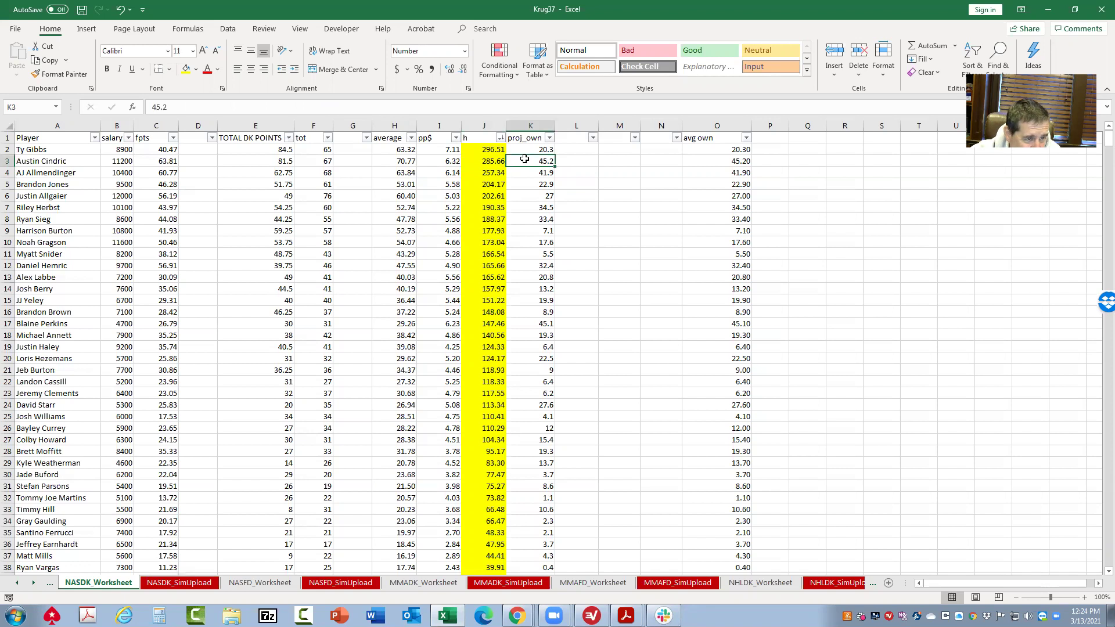
click(490, 172)
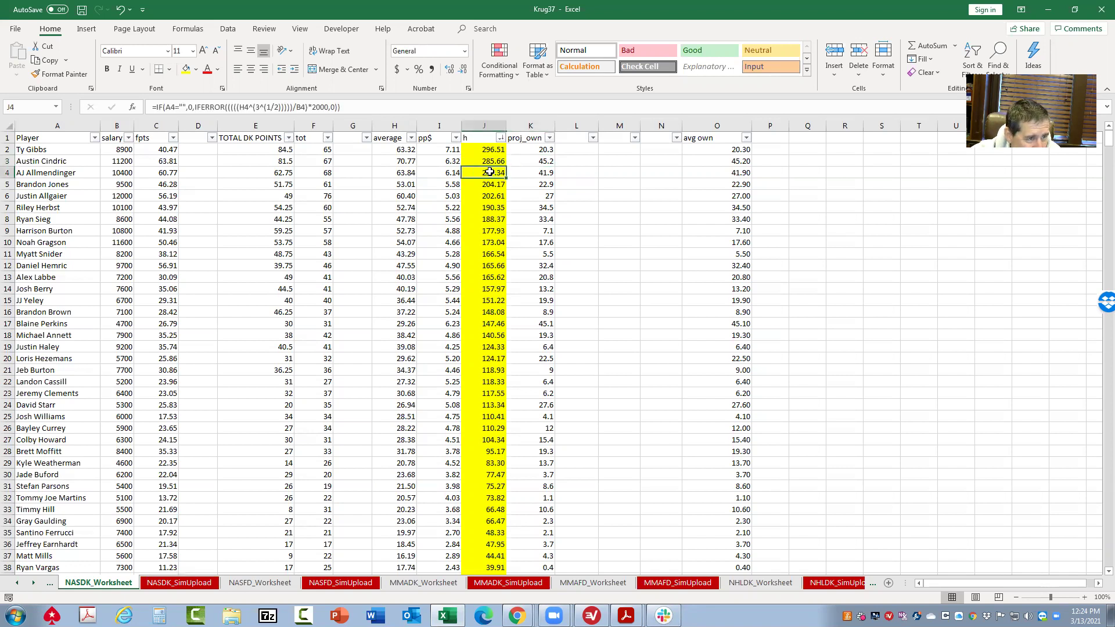
Step: Compare the h values of Brandon Jones and Justin Allgaier, and check Allgaier's projected ownership
click(496, 186)
click(487, 196)
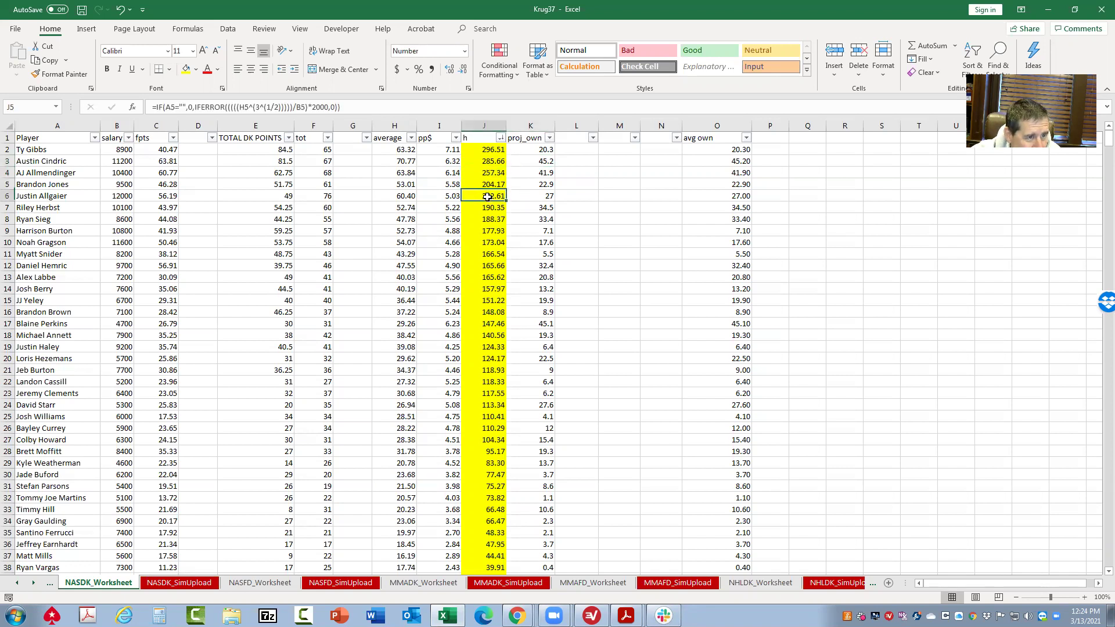
click(542, 200)
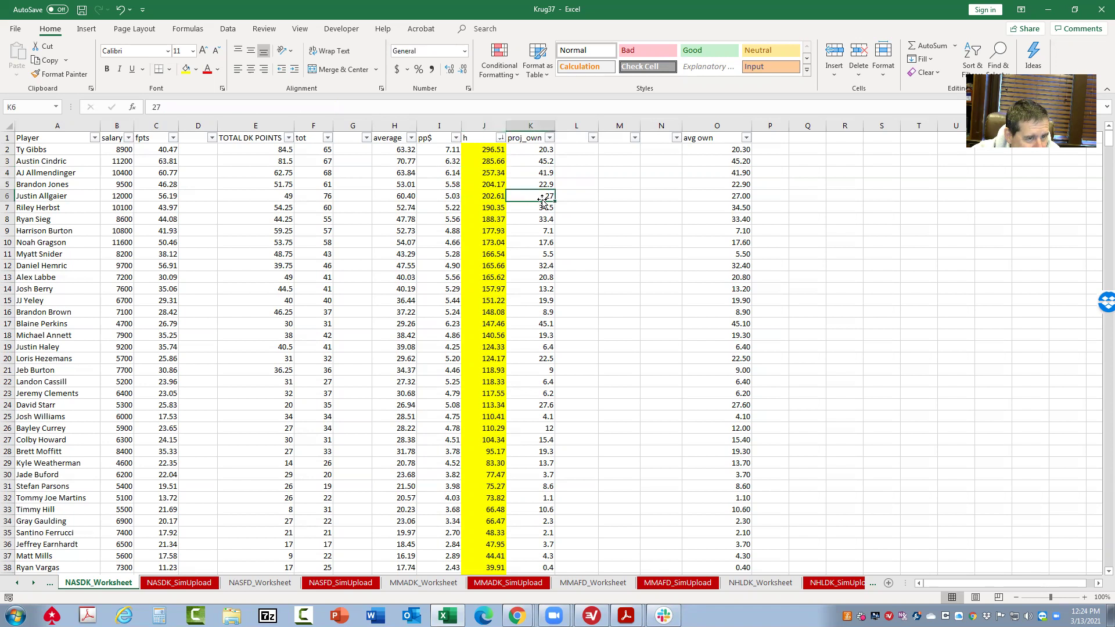
click(493, 183)
click(494, 198)
click(492, 183)
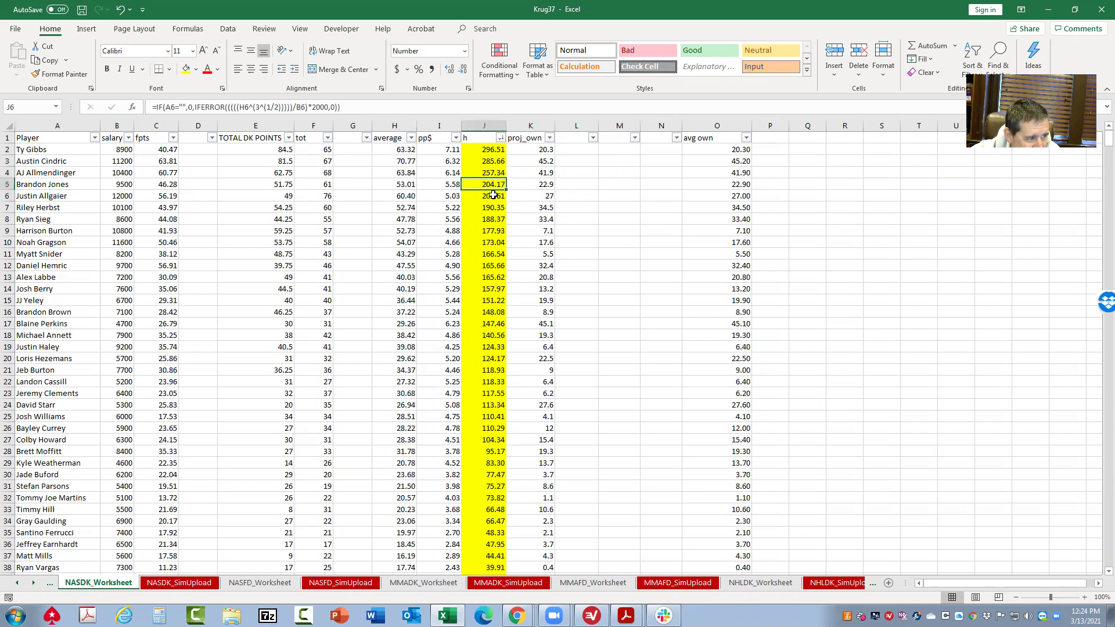
click(493, 196)
click(494, 181)
click(481, 195)
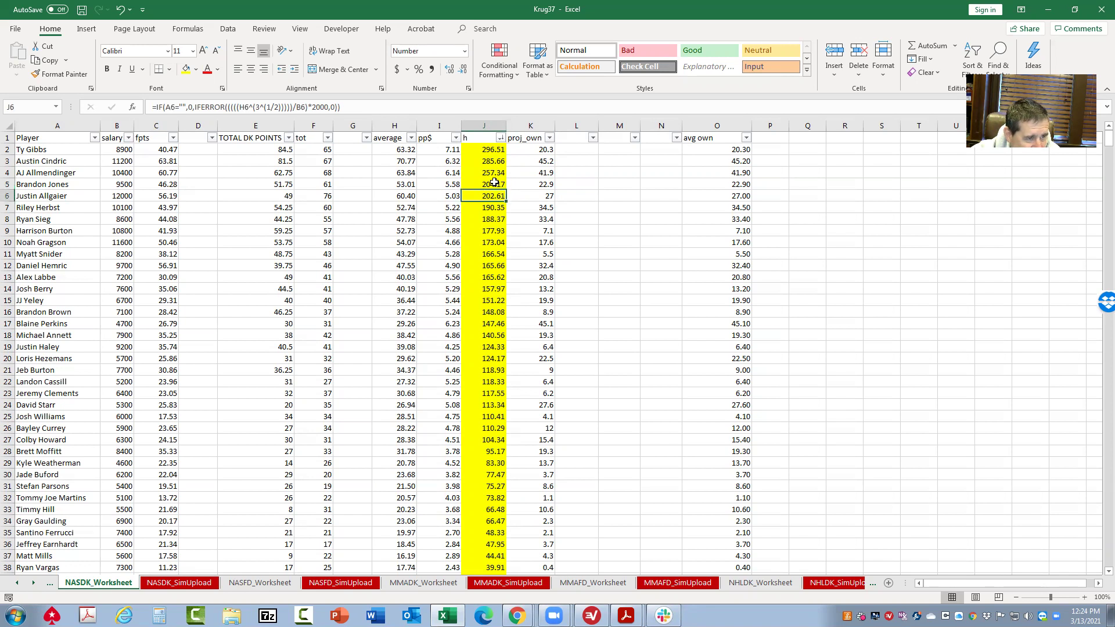
Step: Compare the h values of Brandon Jones and Justin Allgaier again, and check Jones's projected ownership
click(493, 184)
click(493, 196)
click(493, 183)
click(494, 196)
click(537, 183)
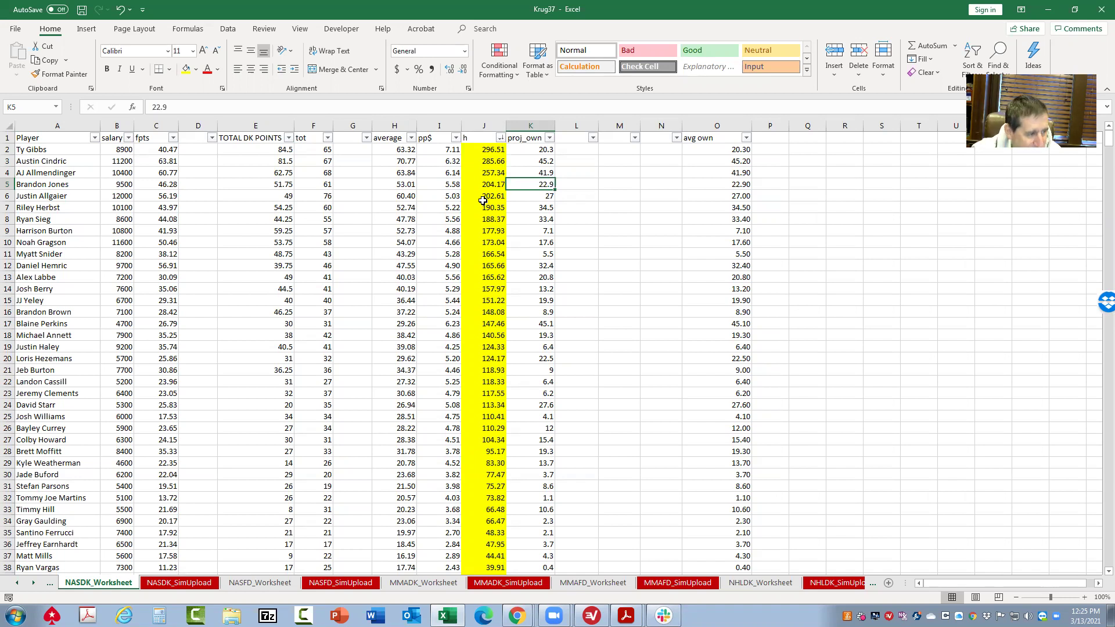
Step: Check Blaine Perkins's salary and projected ownership in the worksheet
click(113, 323)
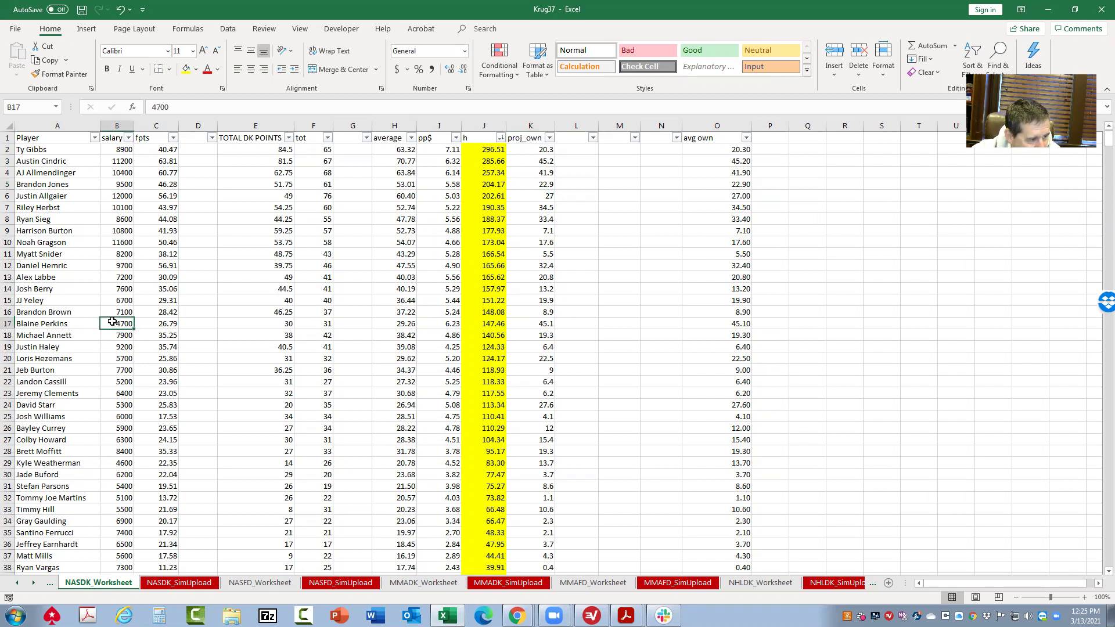
click(546, 322)
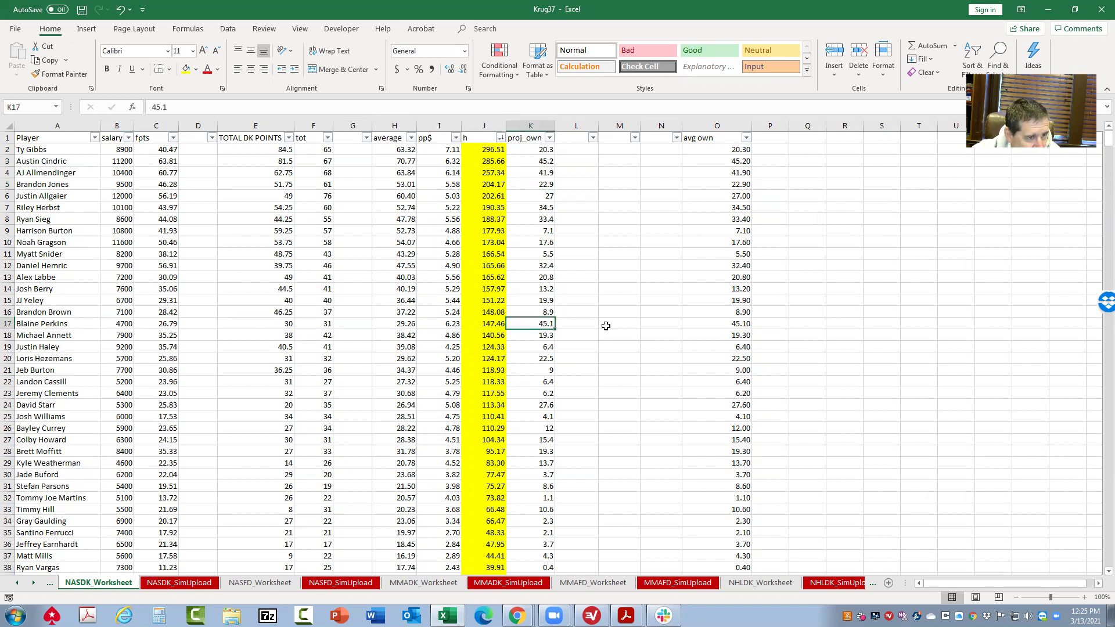
click(56, 326)
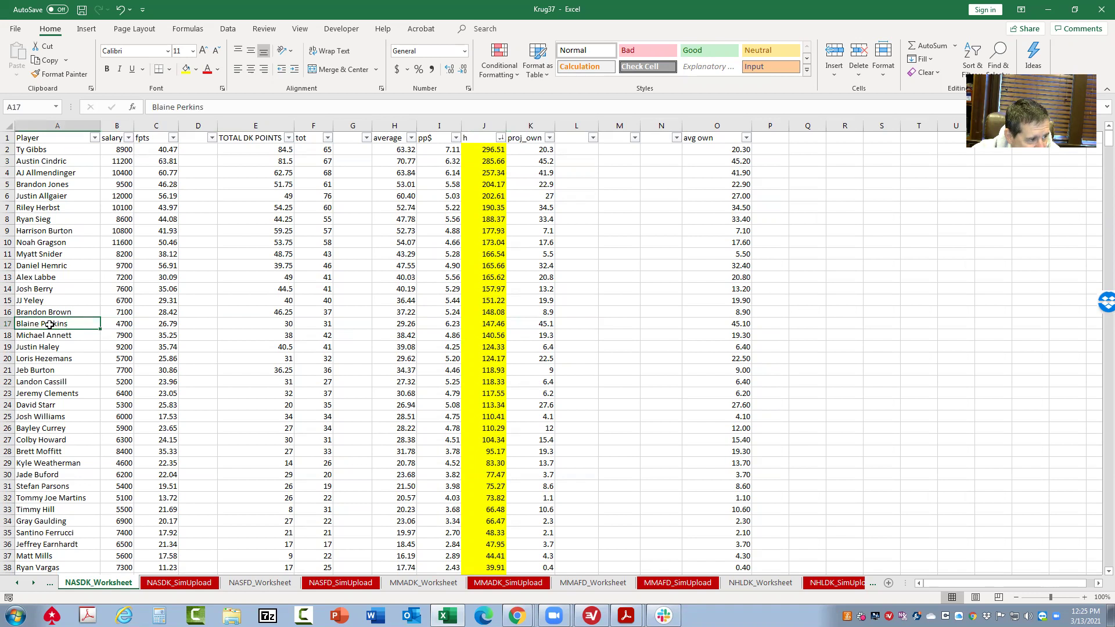
Step: Compare Blaine Perkins with the neighbouring drivers Brandon Brown and Michael Annett, and recheck Perkins's salary
click(51, 312)
click(49, 323)
click(48, 336)
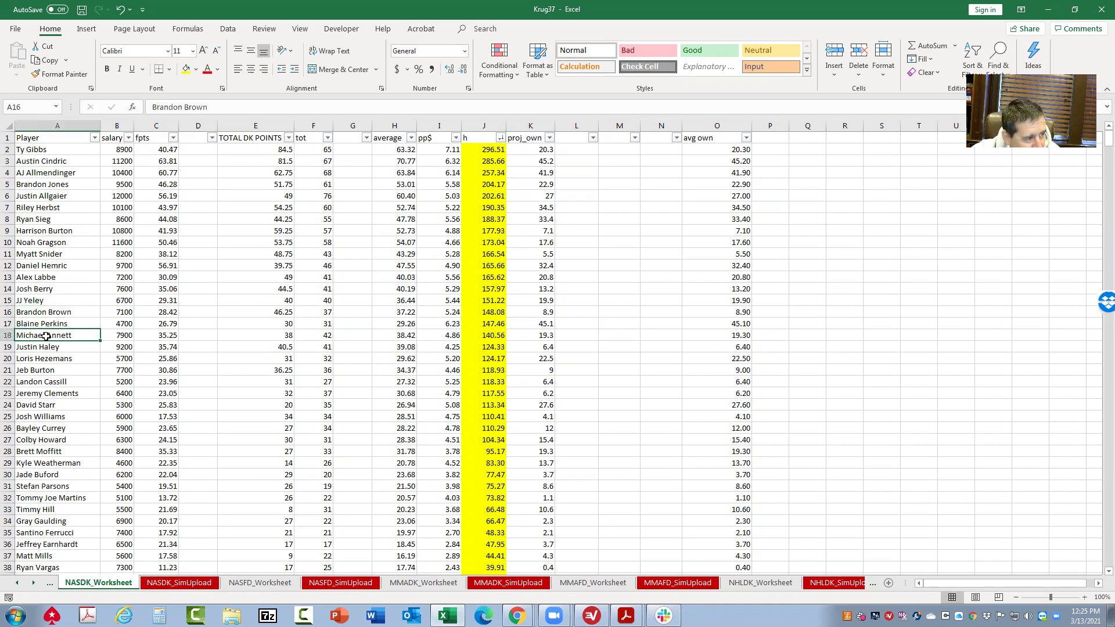
click(48, 316)
click(49, 324)
click(47, 335)
click(48, 314)
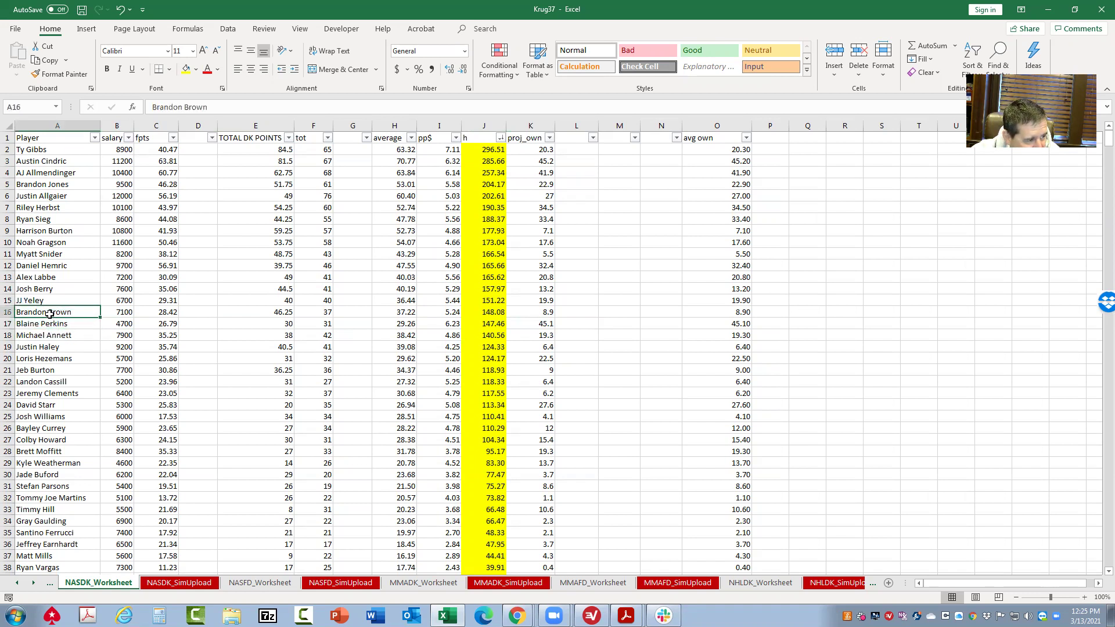
click(47, 325)
click(46, 335)
click(47, 313)
click(46, 325)
click(47, 336)
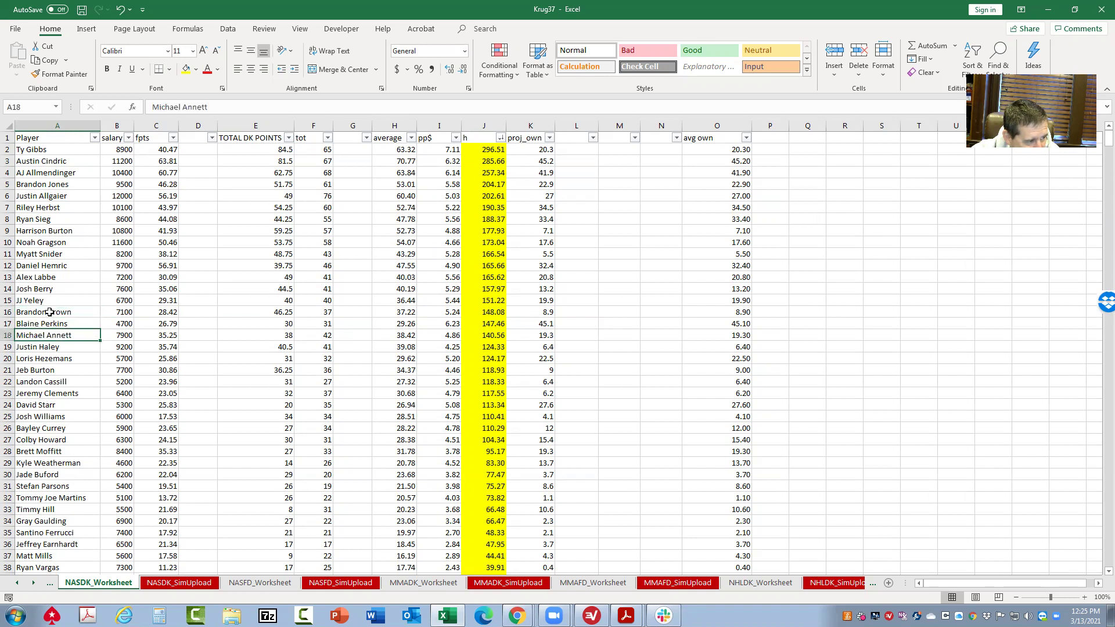
click(46, 316)
click(46, 324)
click(47, 335)
click(51, 324)
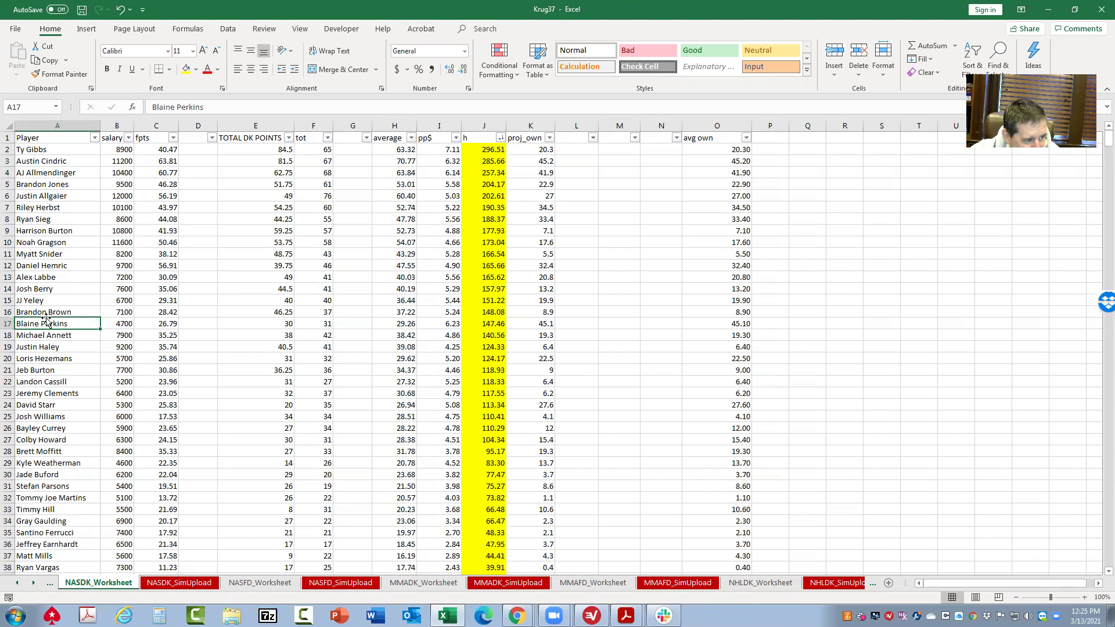
click(127, 323)
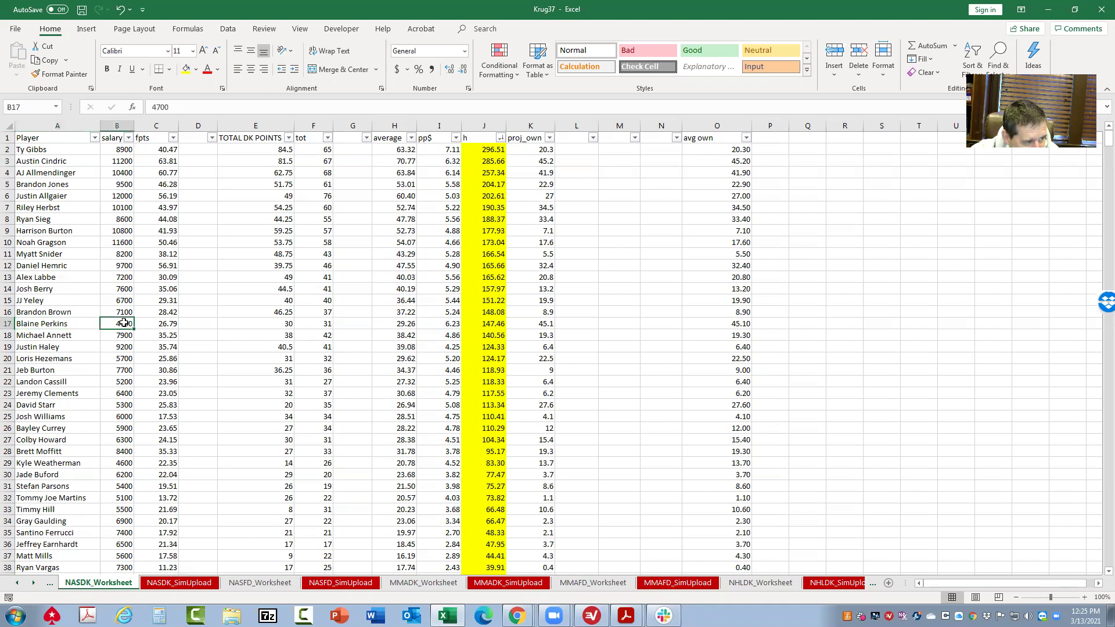